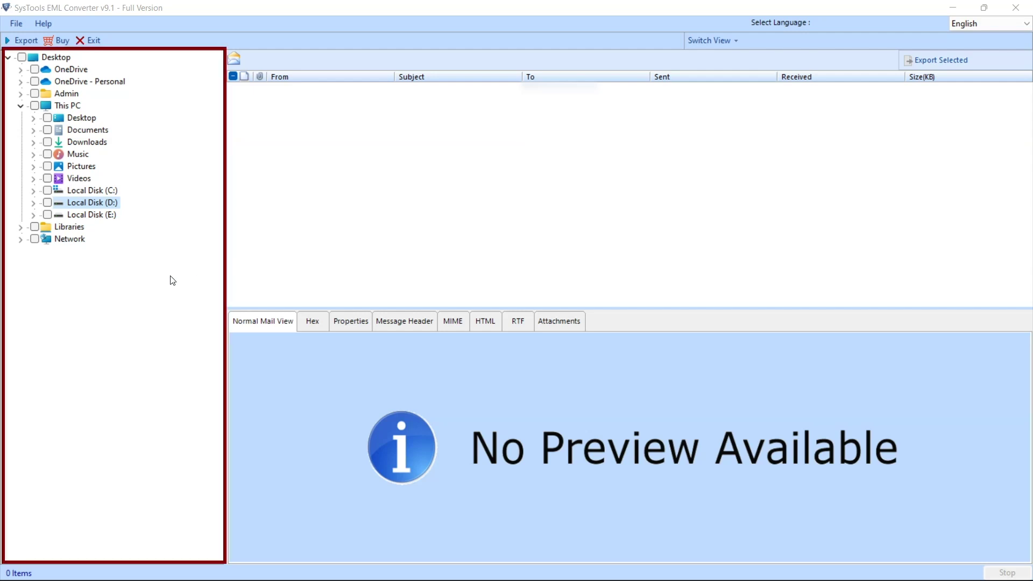
# Step: Expand Local Disk (D:) and its Data folder, check the eml folder and load its emails
pyautogui.click(33, 203)
pyautogui.click(46, 215)
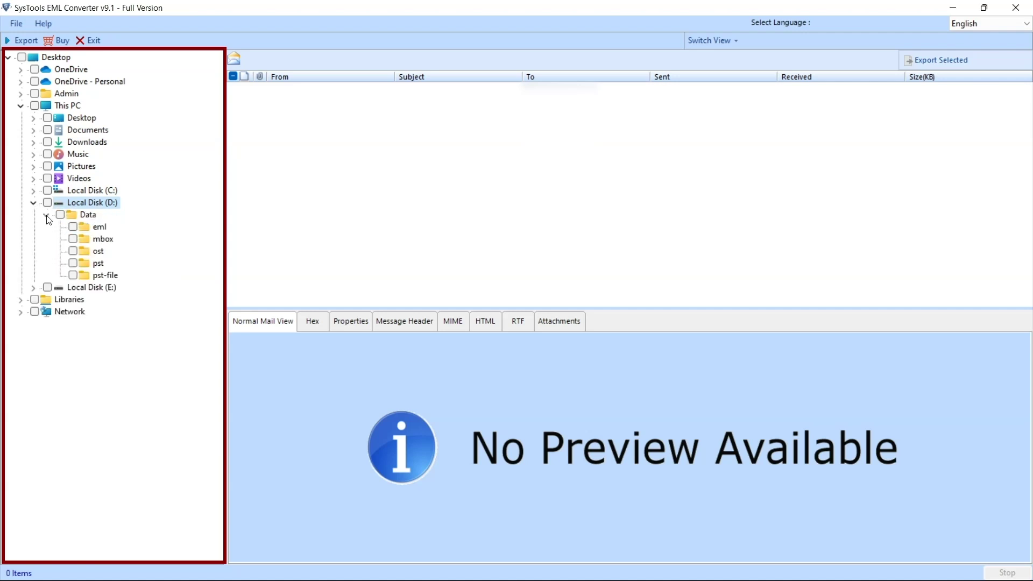
pyautogui.click(73, 227)
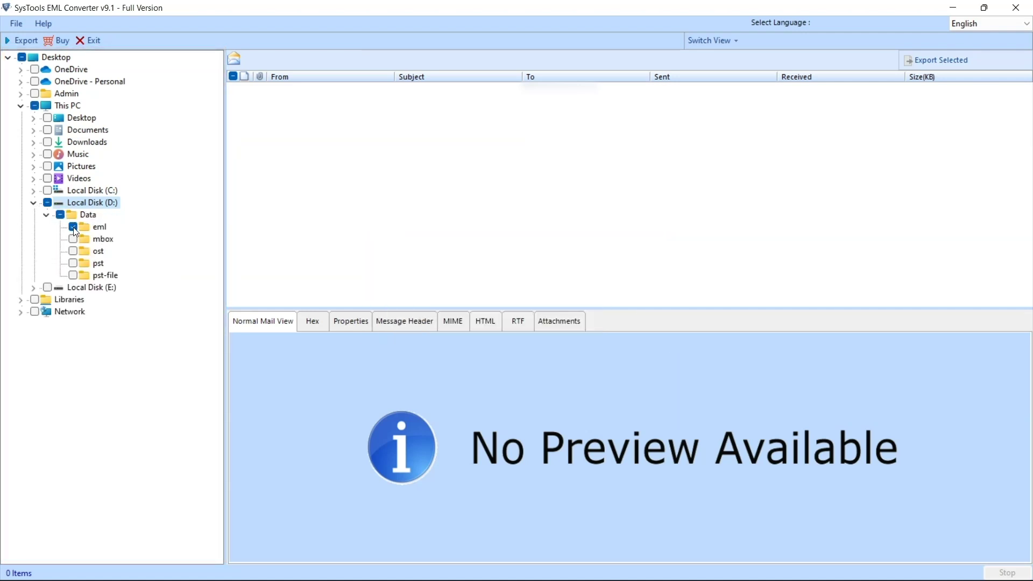
pyautogui.click(100, 227)
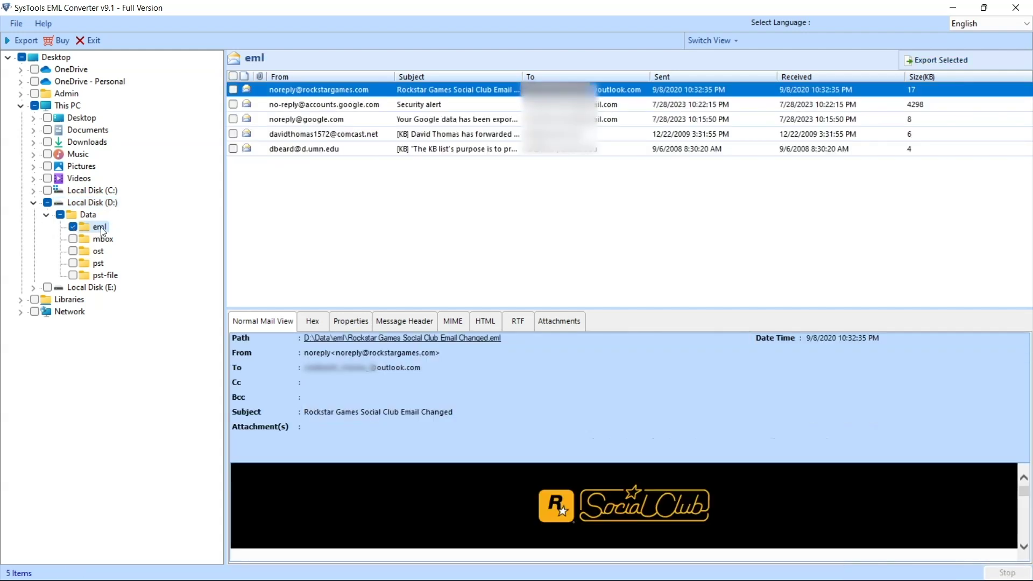
# Step: Preview the Security alert email and the two [KB] emails in the eml folder
pyautogui.click(322, 107)
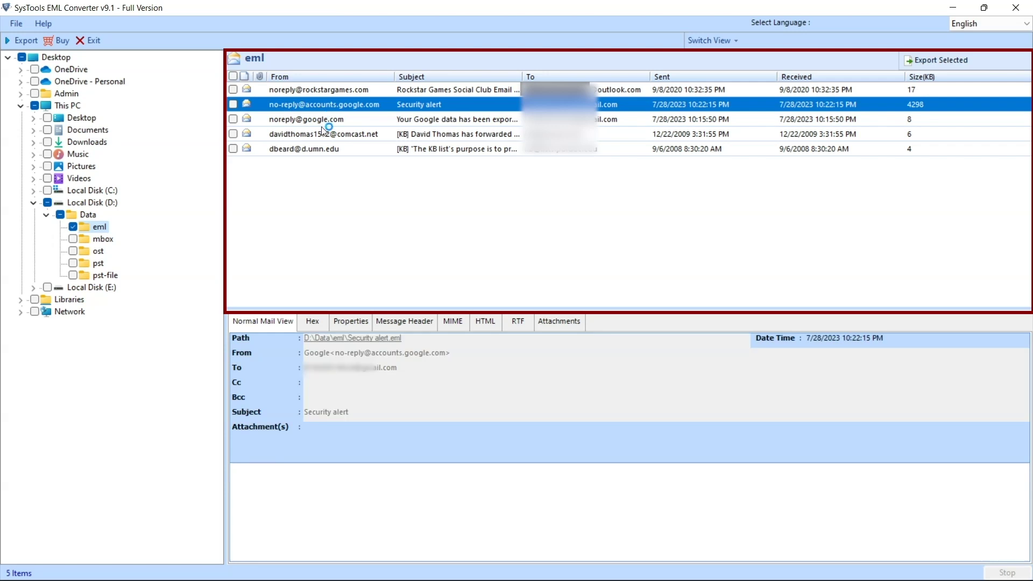
pyautogui.click(314, 135)
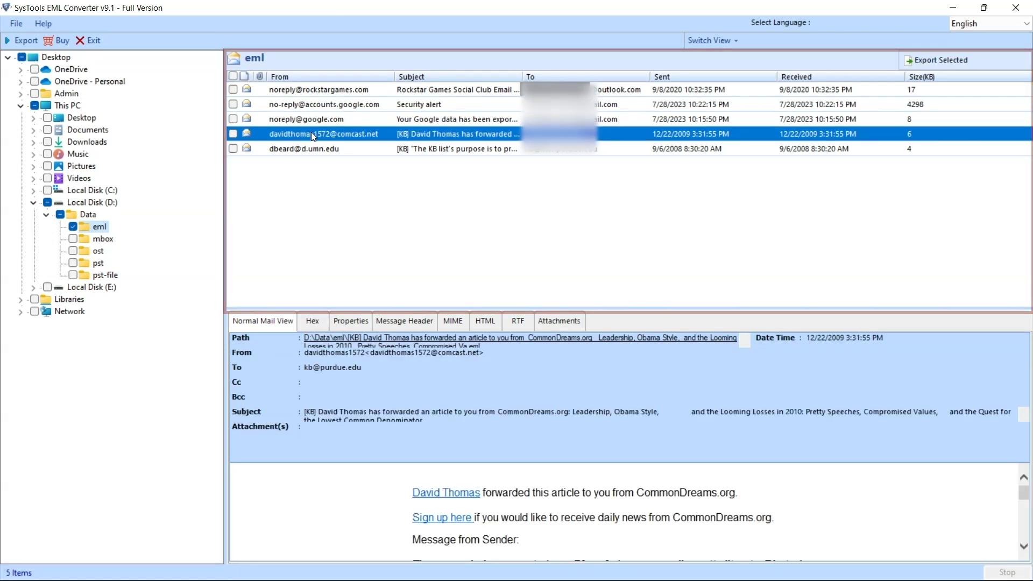
pyautogui.click(311, 150)
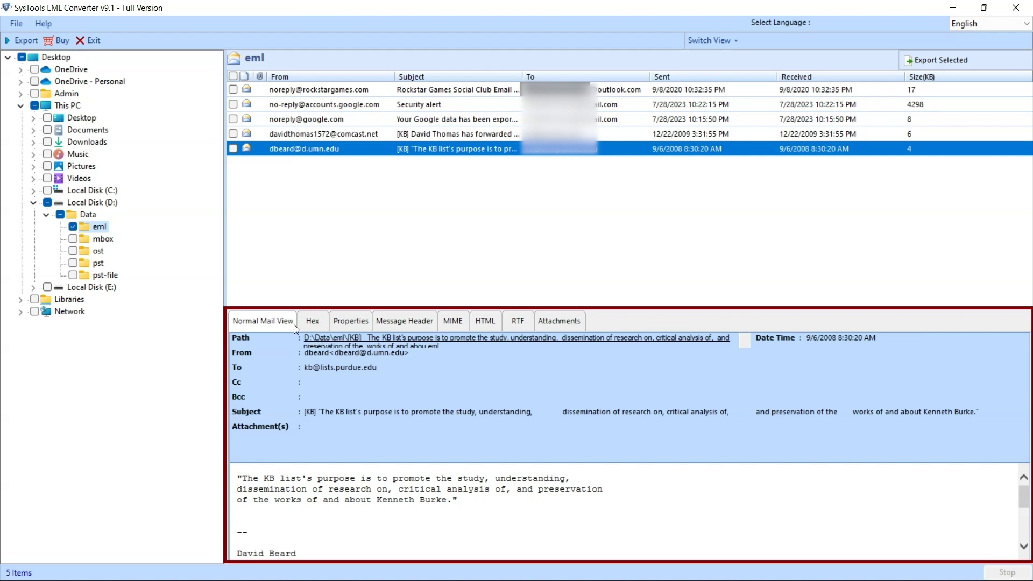
# Step: Examine the last email in the Hex, Properties, Message Header, MIME, HTML, RTF and Attachments views, ending in Normal Mail View
pyautogui.click(308, 323)
pyautogui.click(343, 323)
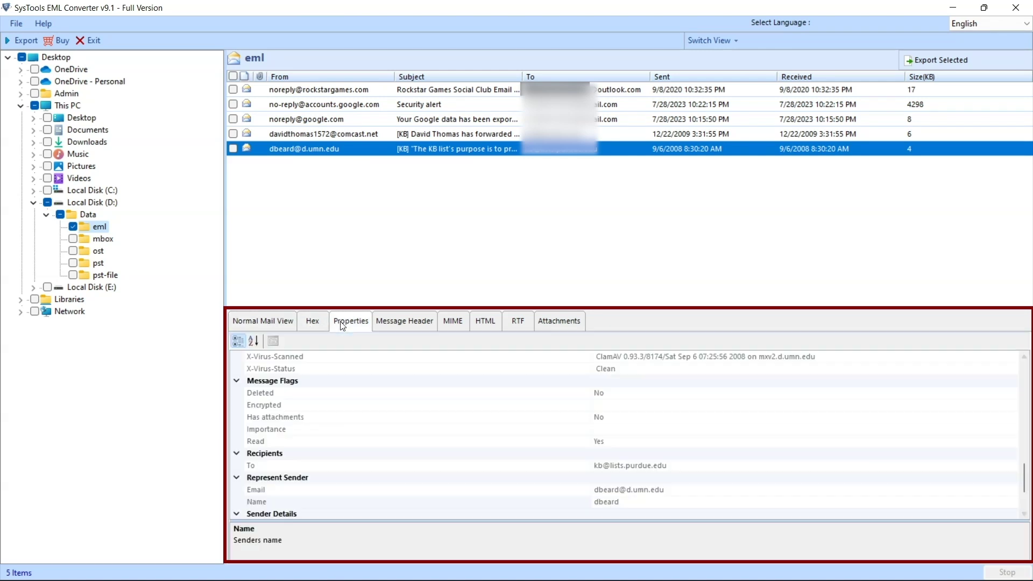
pyautogui.click(381, 322)
pyautogui.click(459, 319)
pyautogui.click(482, 318)
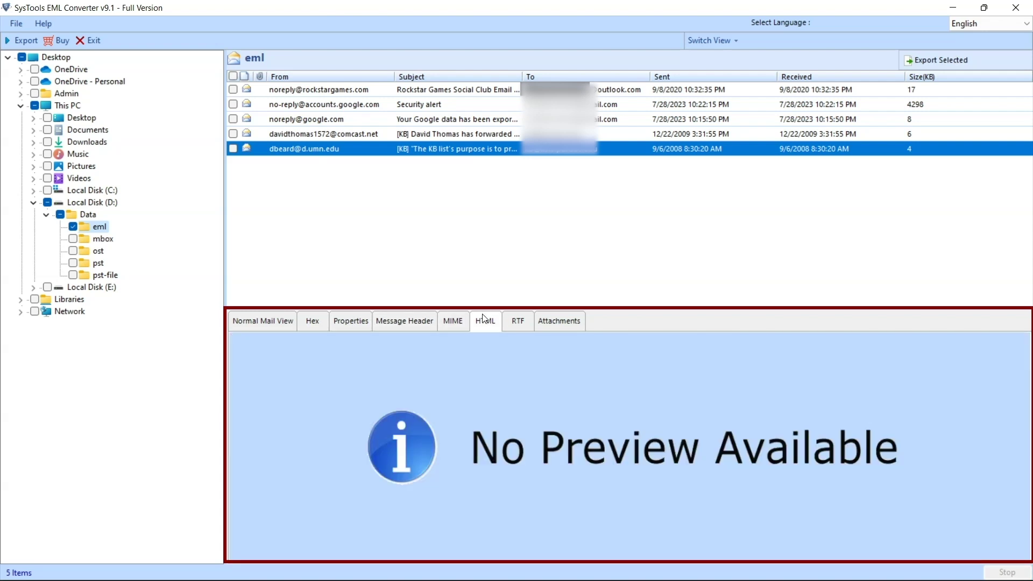
pyautogui.click(517, 322)
pyautogui.click(554, 325)
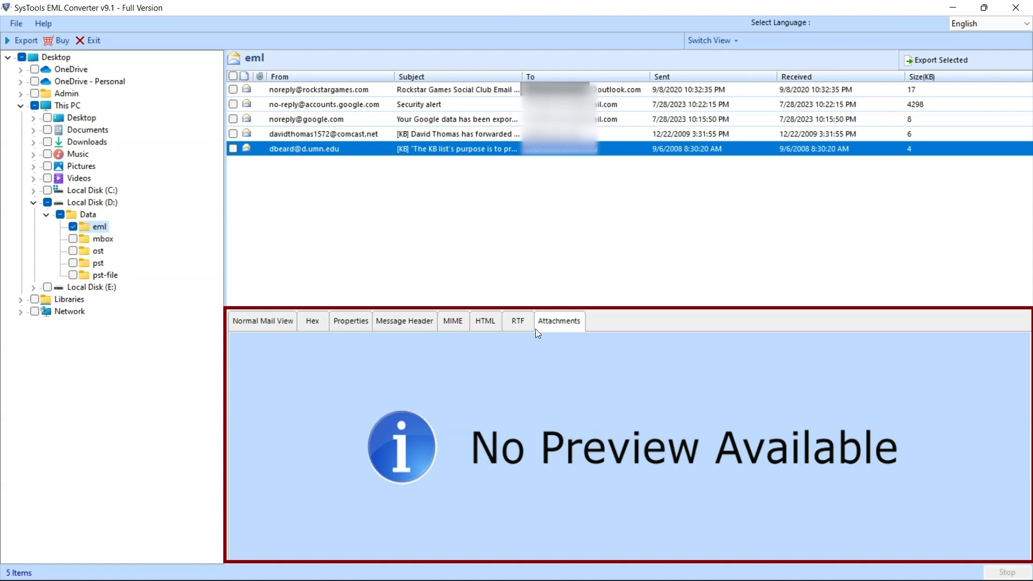
pyautogui.click(275, 330)
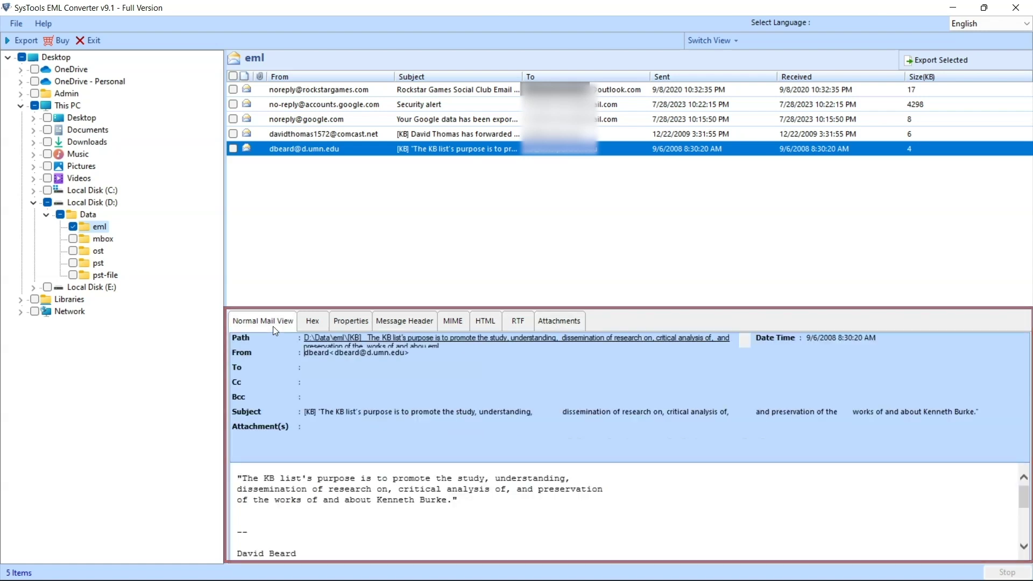
pyautogui.click(233, 104)
pyautogui.click(233, 119)
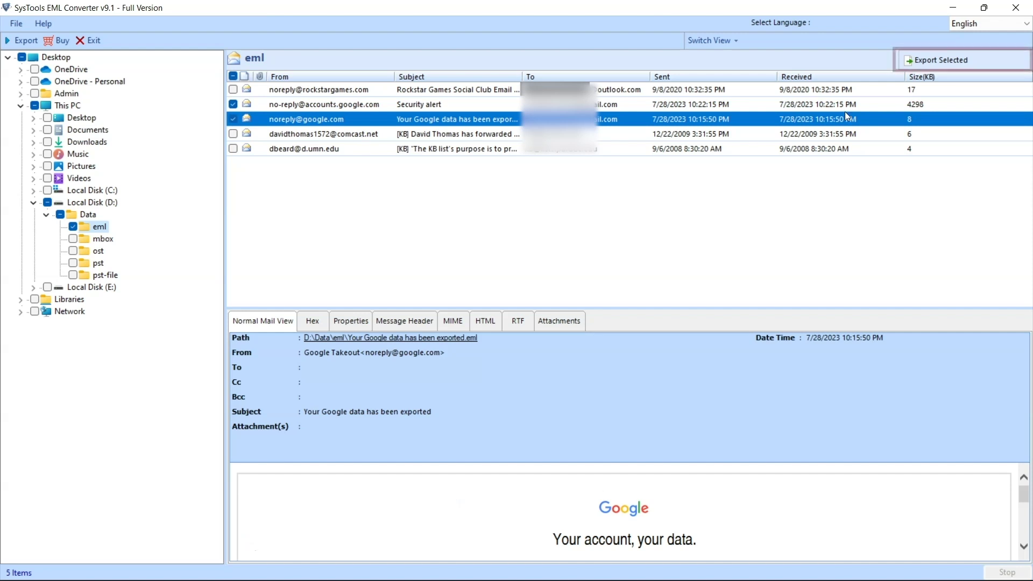
pyautogui.click(944, 64)
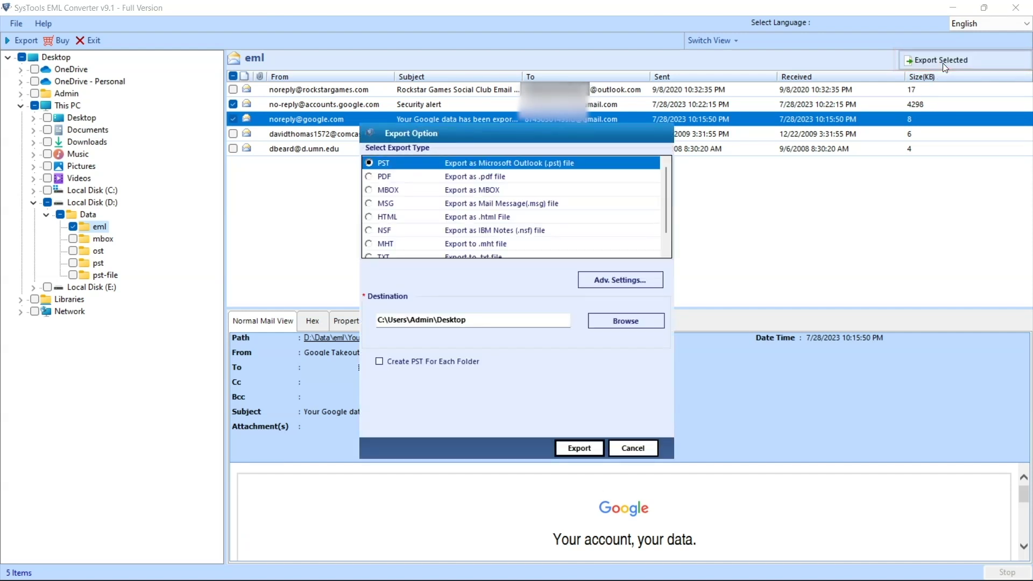
pyautogui.click(638, 447)
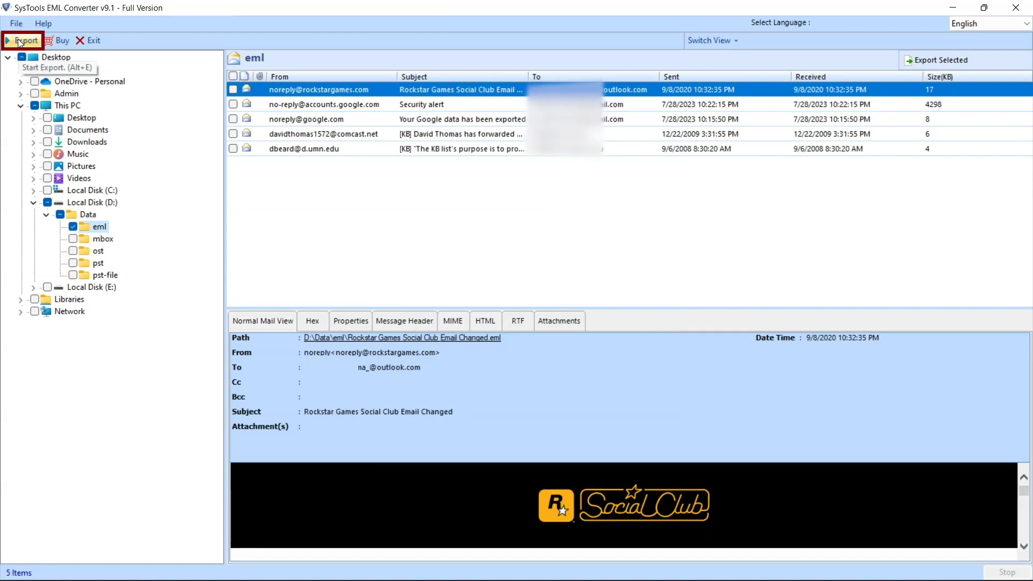
# Step: Choose PDF as the export type for the checked eml folder and open its advanced settings
pyautogui.click(23, 41)
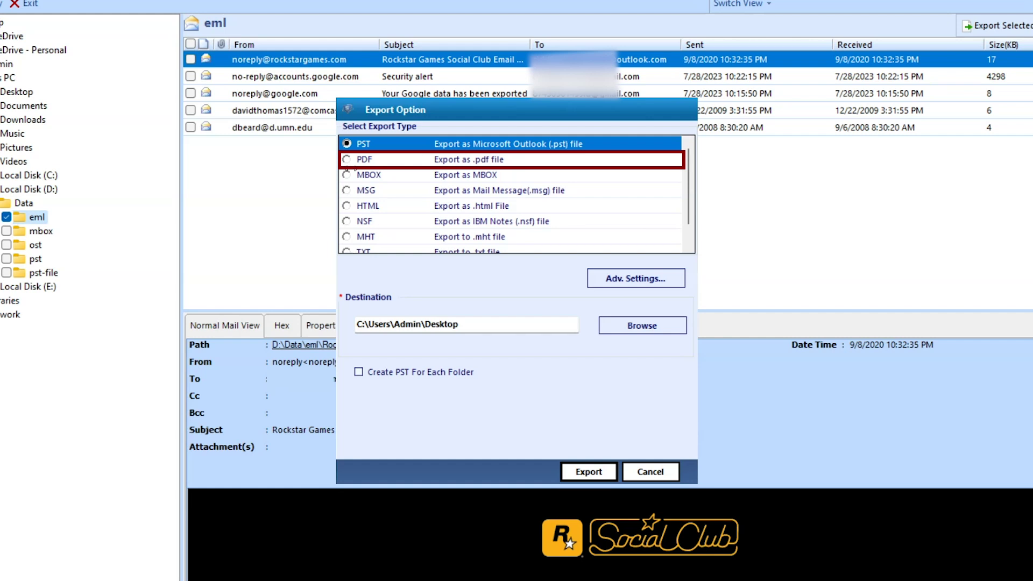
pyautogui.click(347, 159)
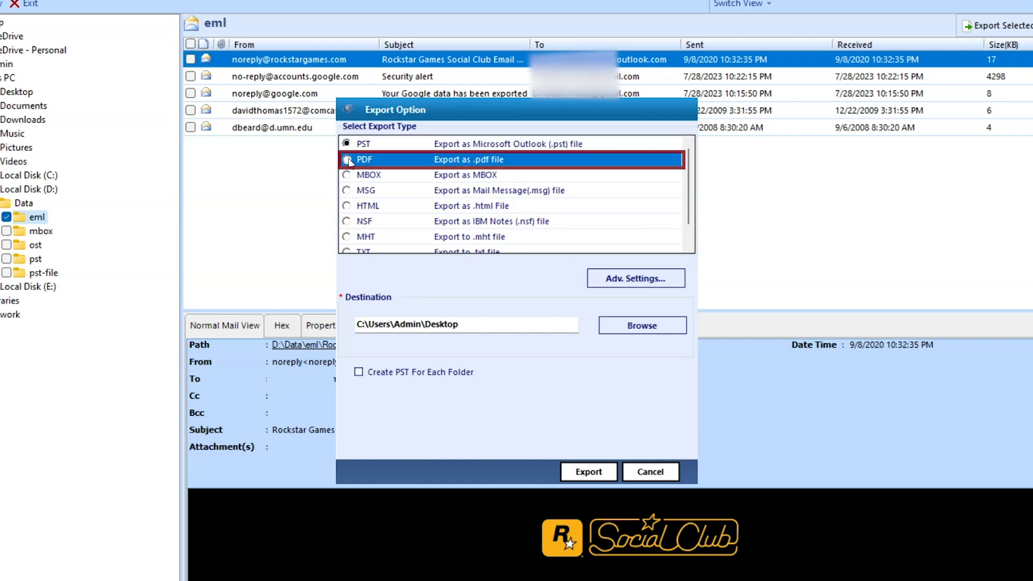
pyautogui.click(640, 282)
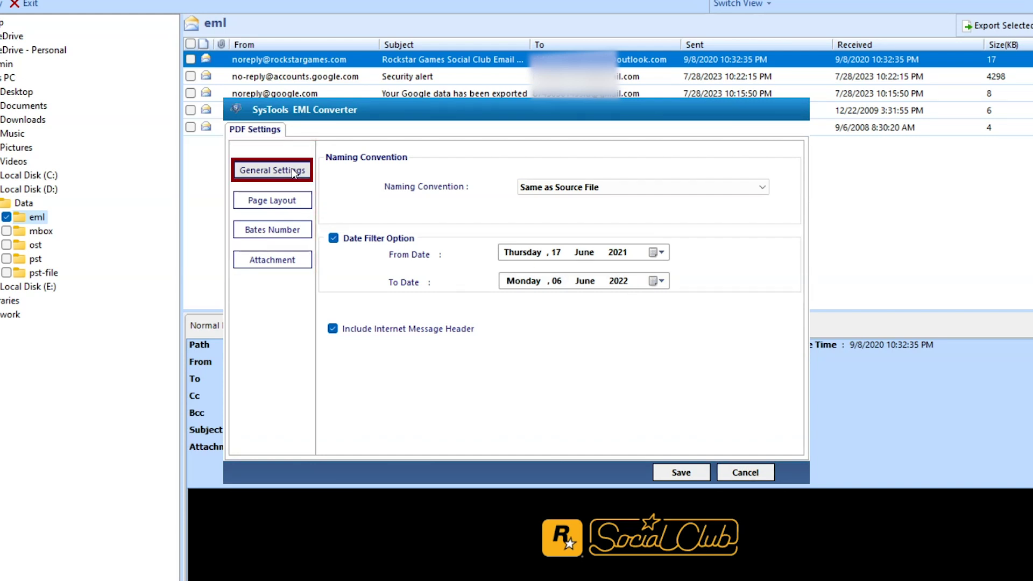
# Step: Keep the naming convention Same as Source File and enable the date filter with a From Date of 17 June 2021
pyautogui.click(673, 188)
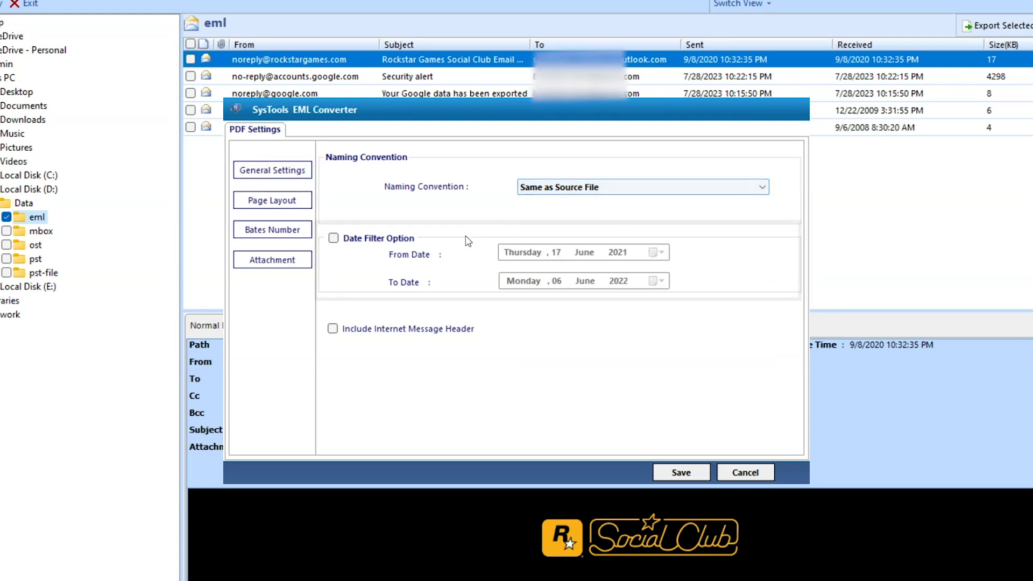
pyautogui.click(334, 239)
pyautogui.click(665, 254)
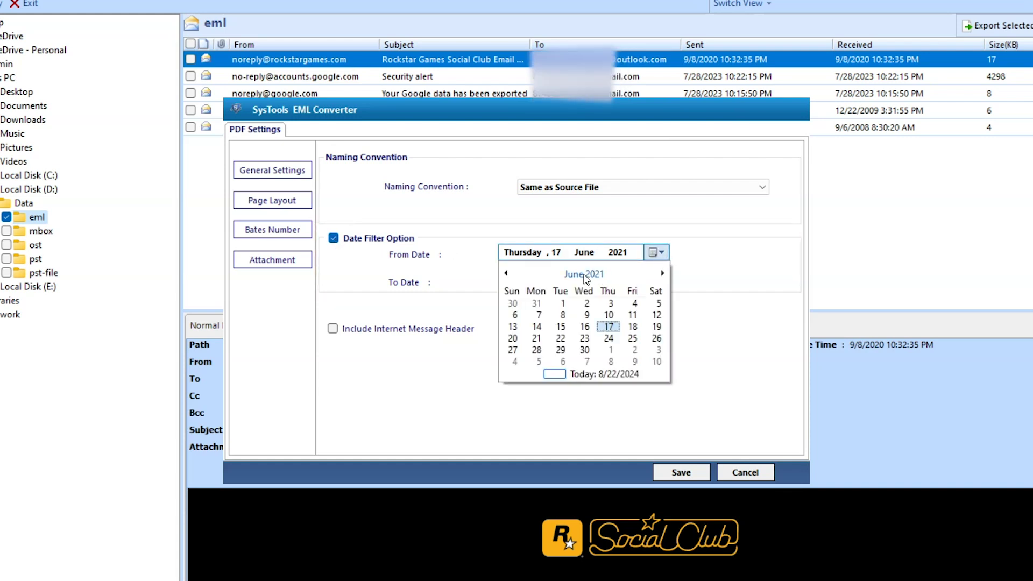
pyautogui.click(584, 274)
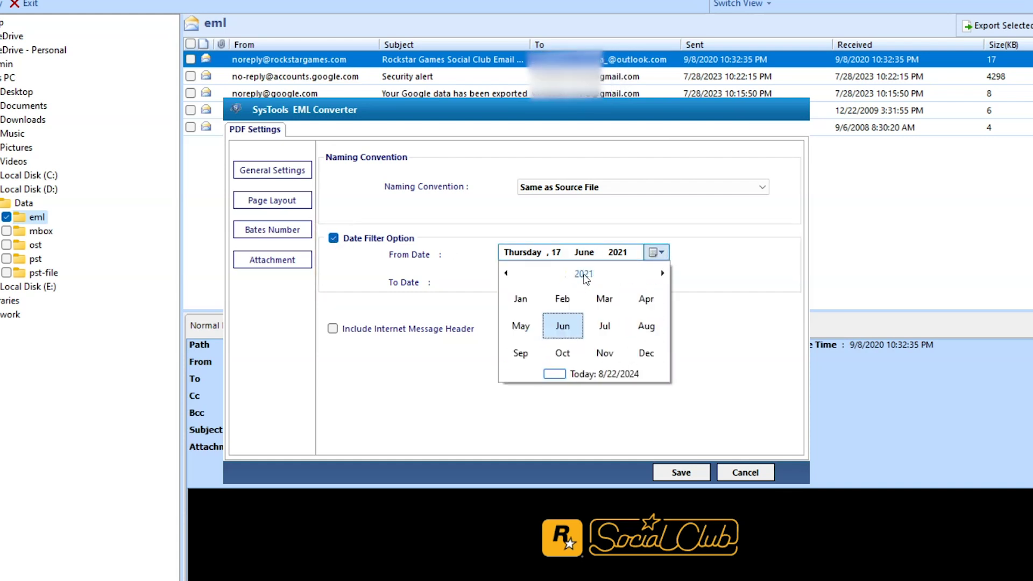
pyautogui.click(584, 274)
pyautogui.click(584, 274)
pyautogui.click(666, 255)
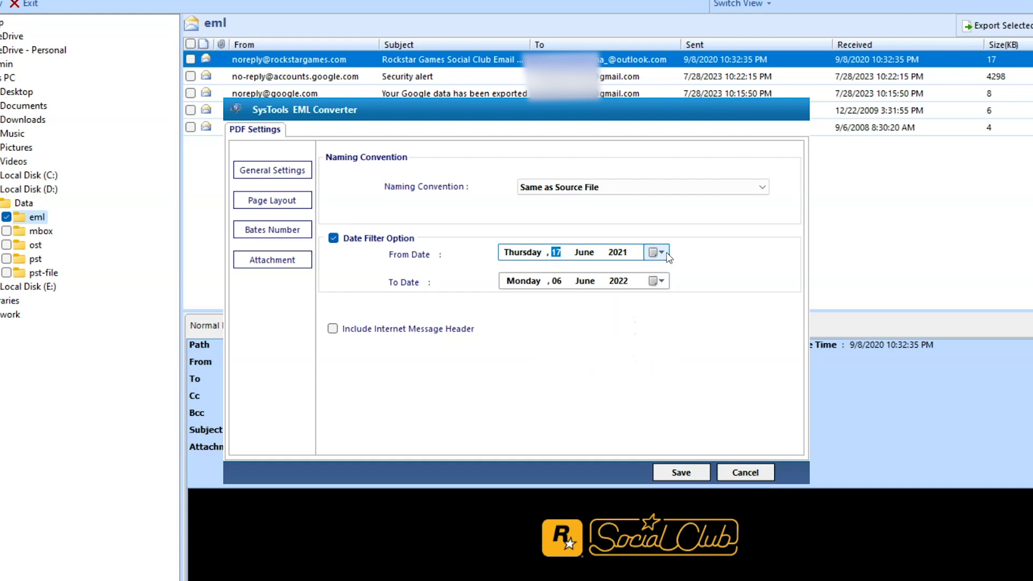
# Step: Keep 06 June 2022 as the filter's To Date and include the internet message header
pyautogui.click(661, 280)
pyautogui.click(585, 303)
pyautogui.click(592, 304)
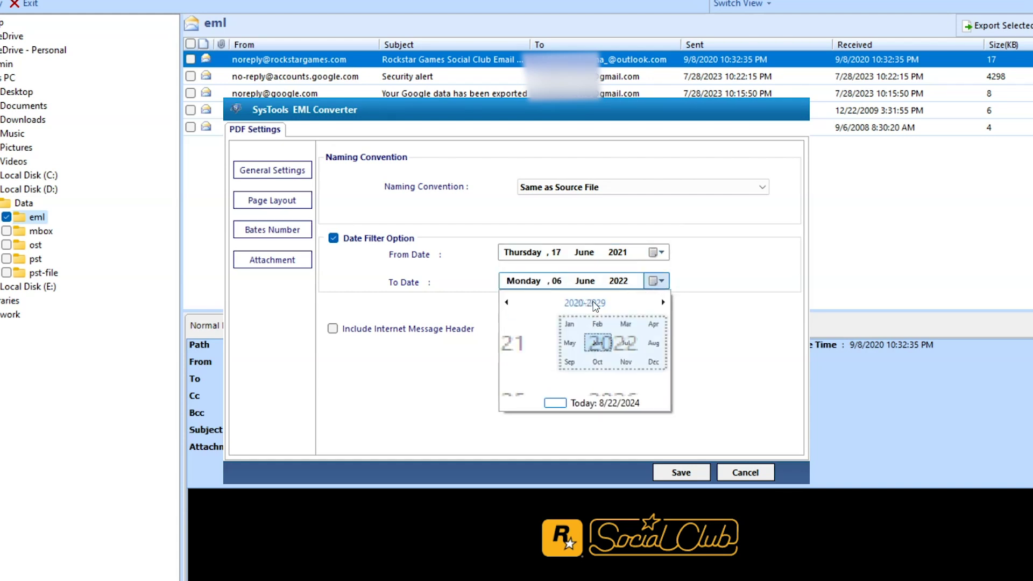
pyautogui.click(592, 303)
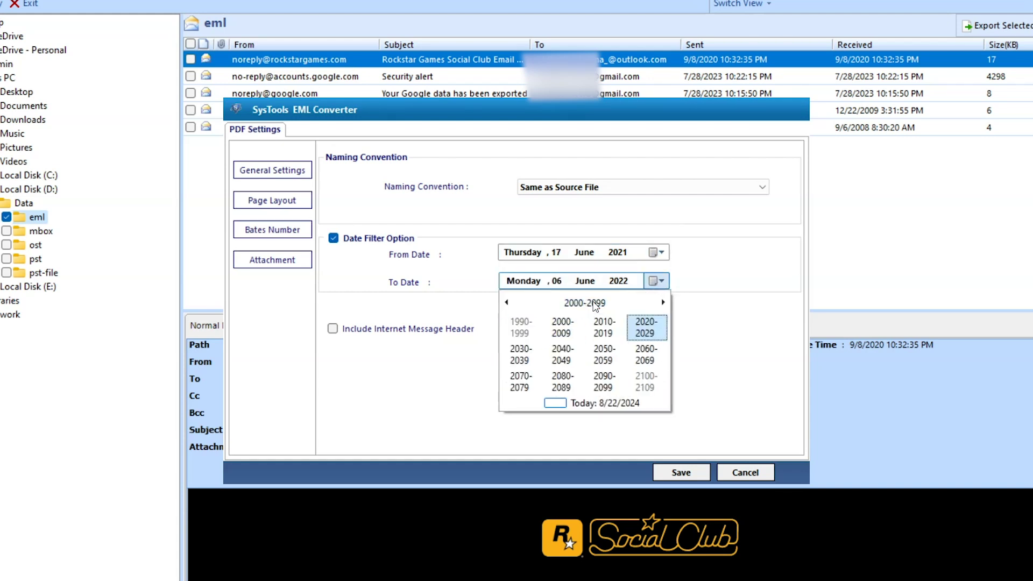
pyautogui.click(661, 280)
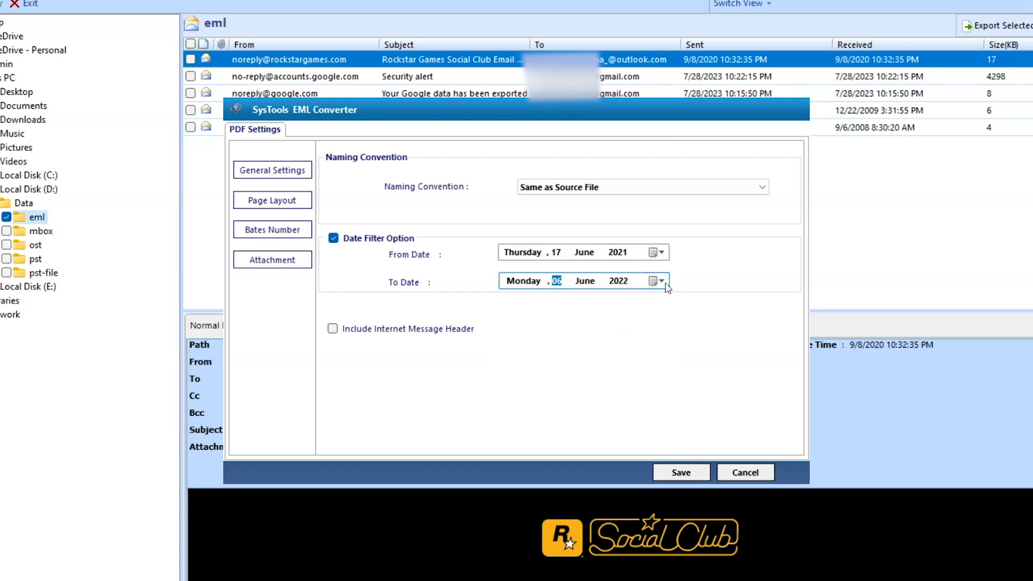
pyautogui.click(335, 330)
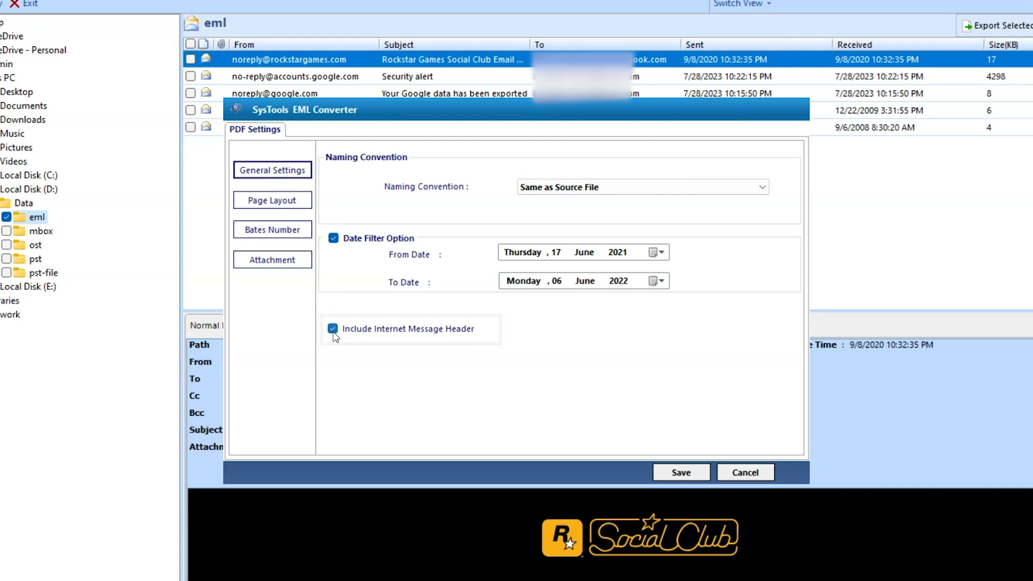
# Step: In the PDF page layout settings, use Portrait orientation and the A4 page size
pyautogui.click(272, 200)
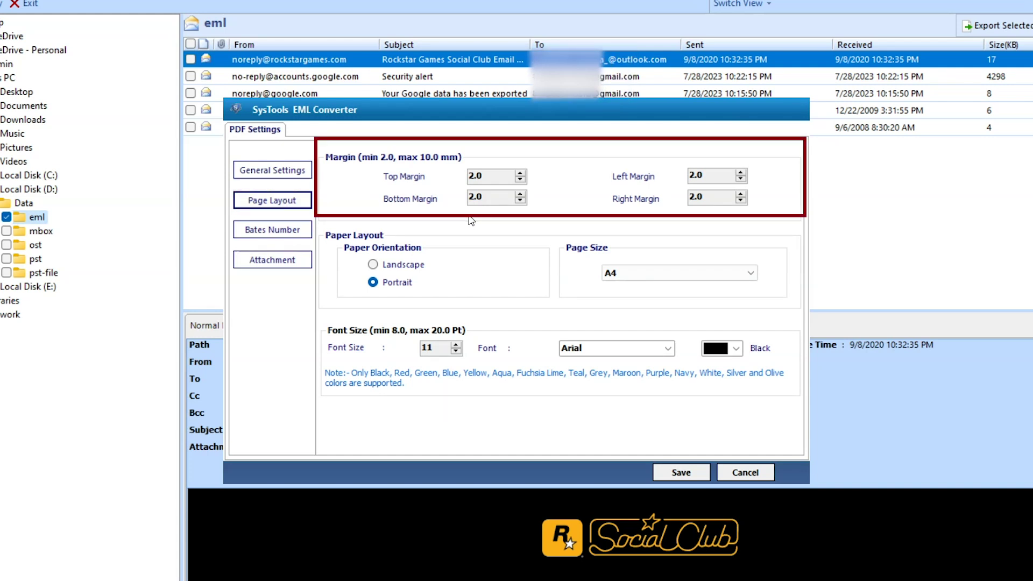
pyautogui.click(372, 265)
pyautogui.click(372, 283)
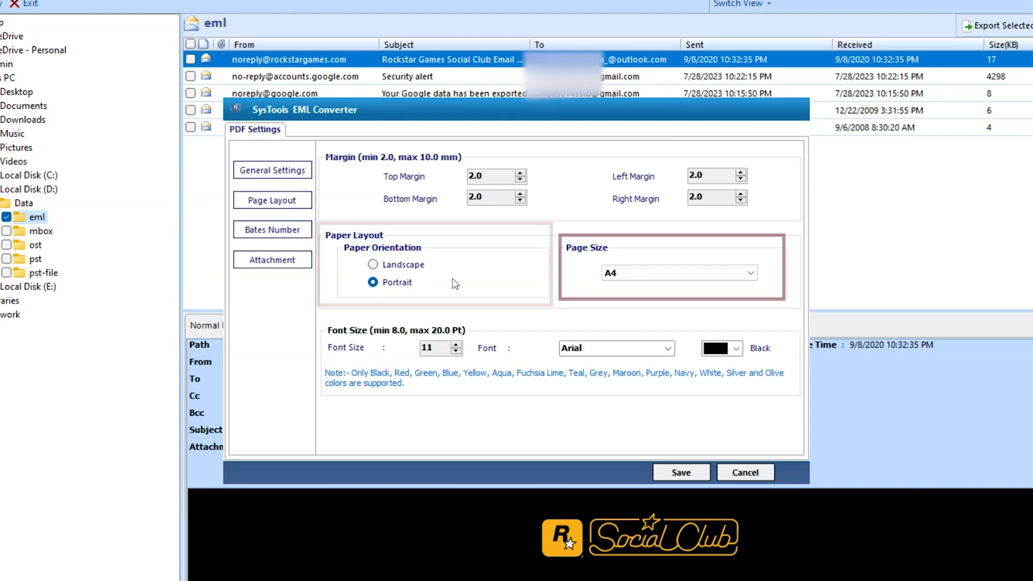
pyautogui.click(689, 277)
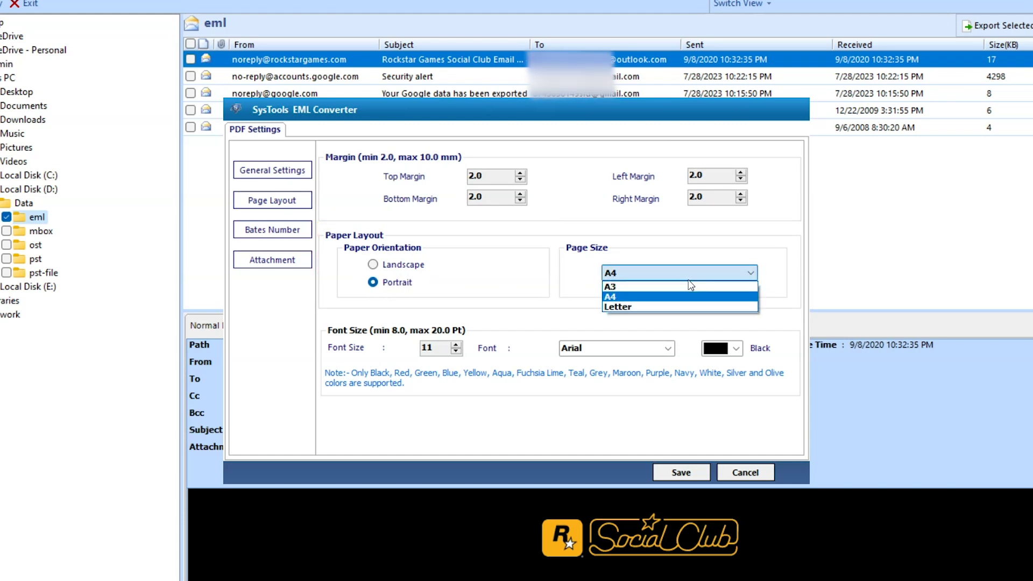
pyautogui.click(639, 277)
# Step: Set the PDF font size to 10, keeping the Arial font and the black colour
pyautogui.click(458, 352)
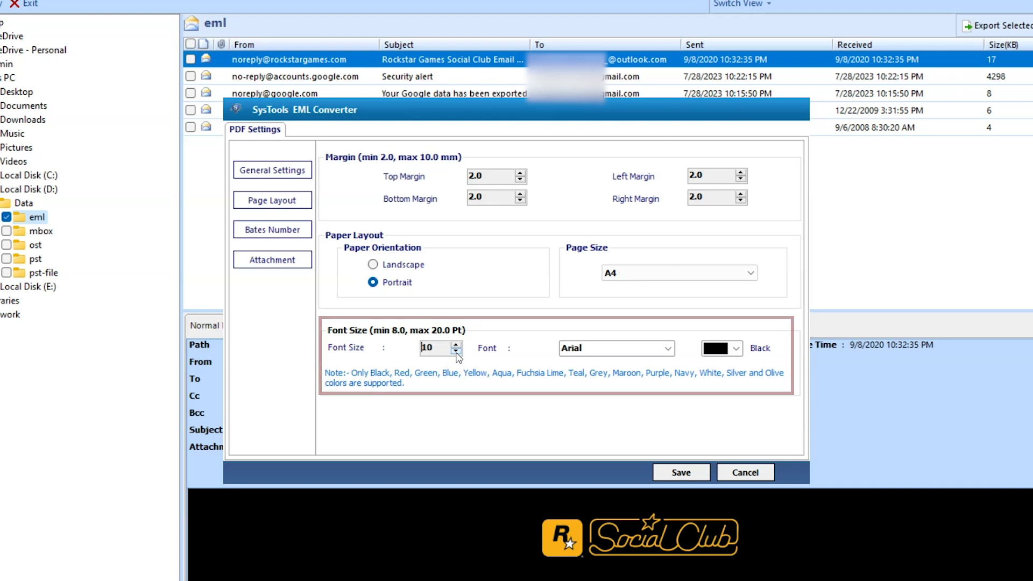
pyautogui.click(670, 349)
pyautogui.click(671, 351)
pyautogui.click(736, 348)
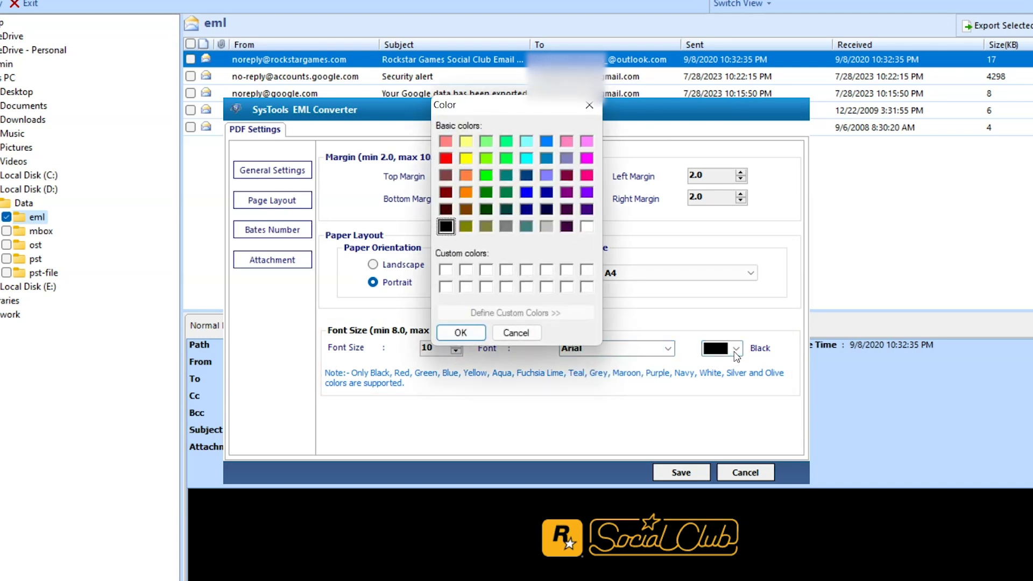
pyautogui.click(459, 330)
# Step: In the Bates number settings, enable the date stamp and place it at Bottom Middle
pyautogui.click(301, 231)
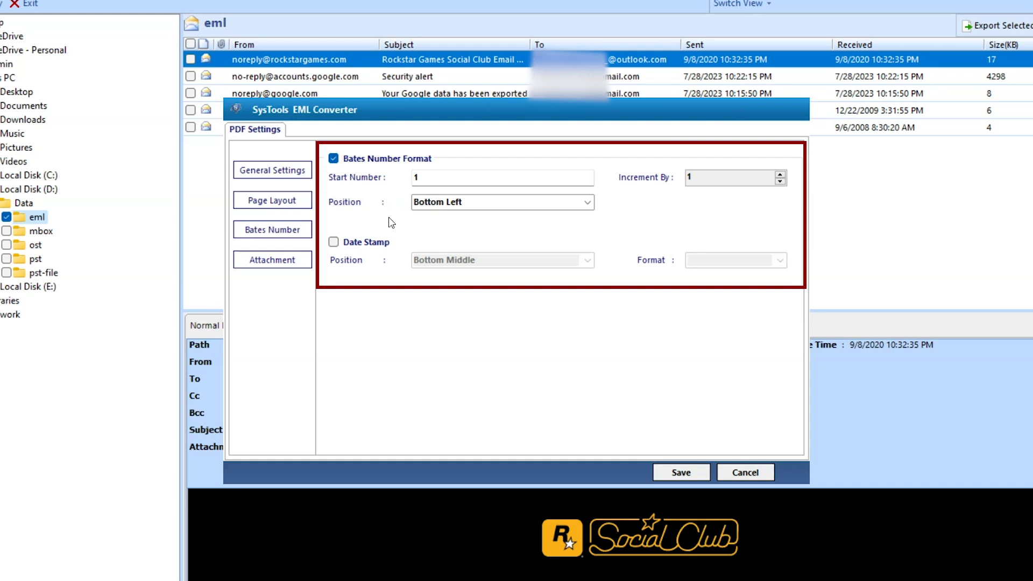
pyautogui.click(334, 241)
pyautogui.click(587, 261)
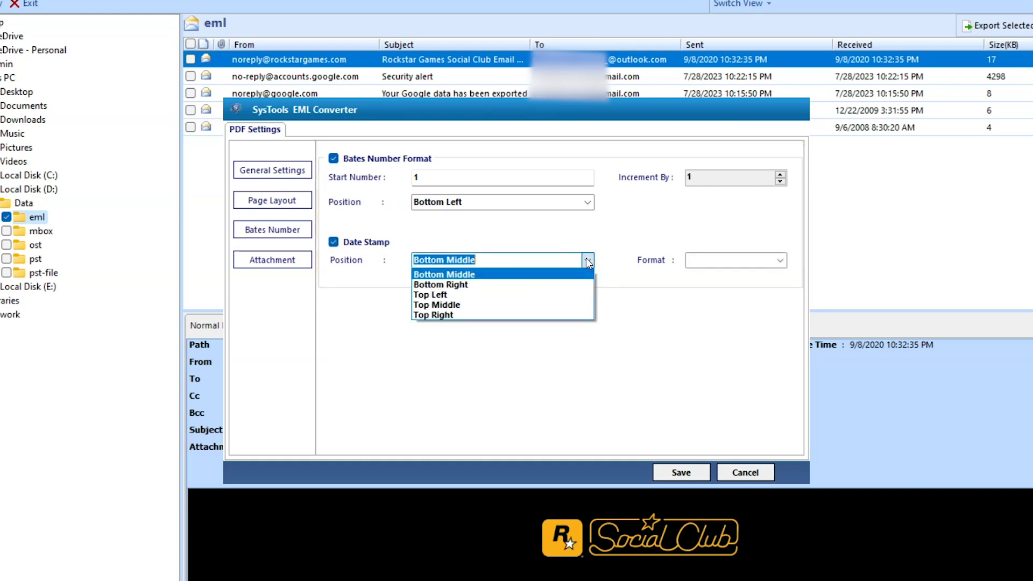
pyautogui.click(588, 263)
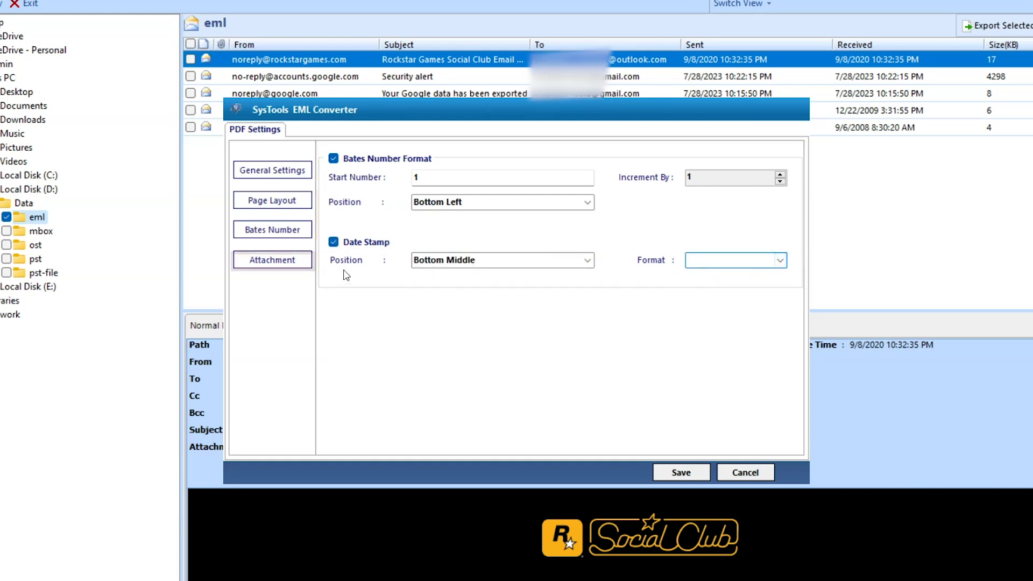
# Step: Keep Attachment On Pin as the attachment handling and save the PDF settings
pyautogui.click(291, 262)
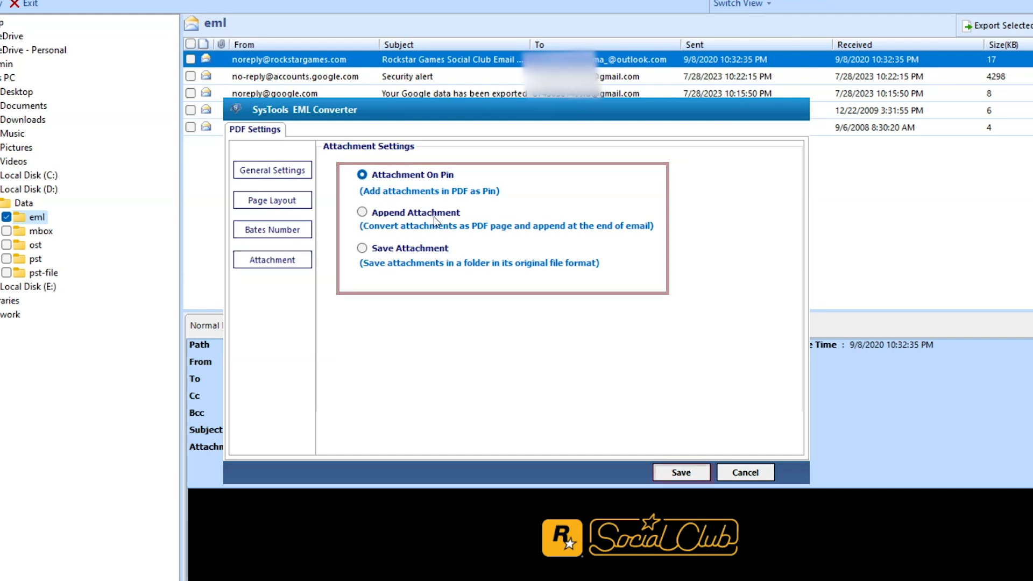
pyautogui.click(681, 473)
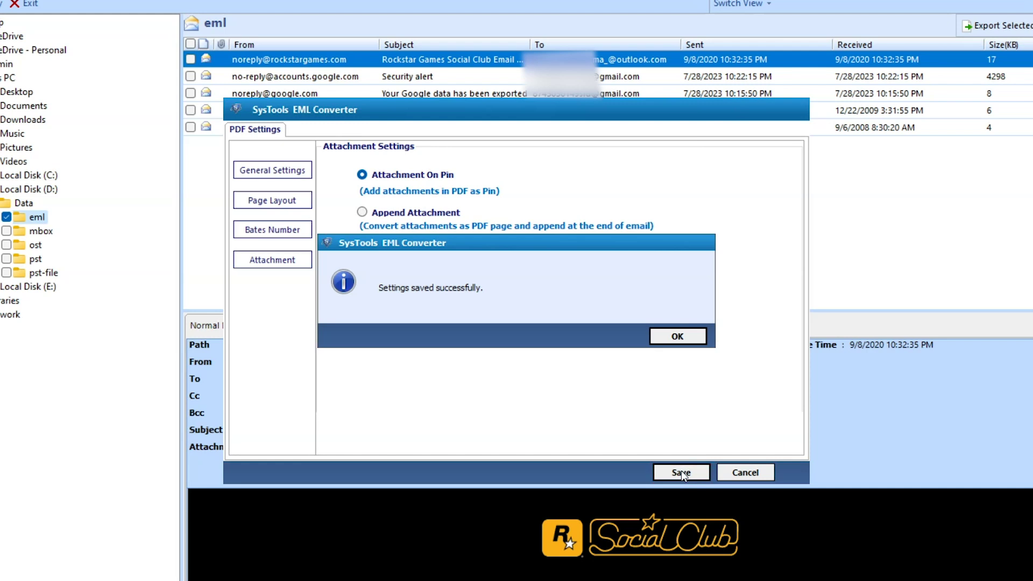
pyautogui.click(693, 339)
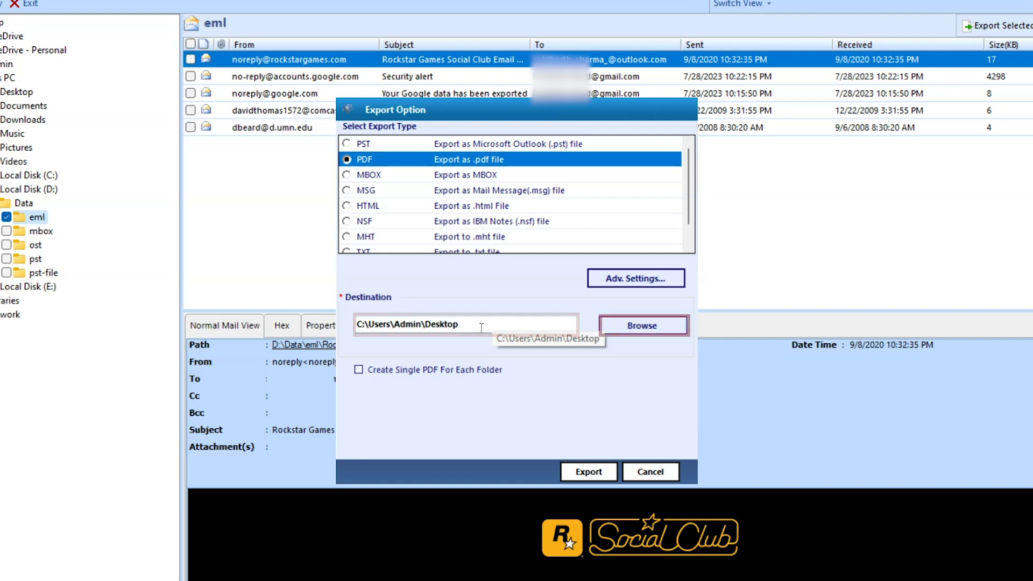
# Step: Set the Desktop as the PDF export destination and enable Create Single PDF For Each Folder
pyautogui.click(657, 333)
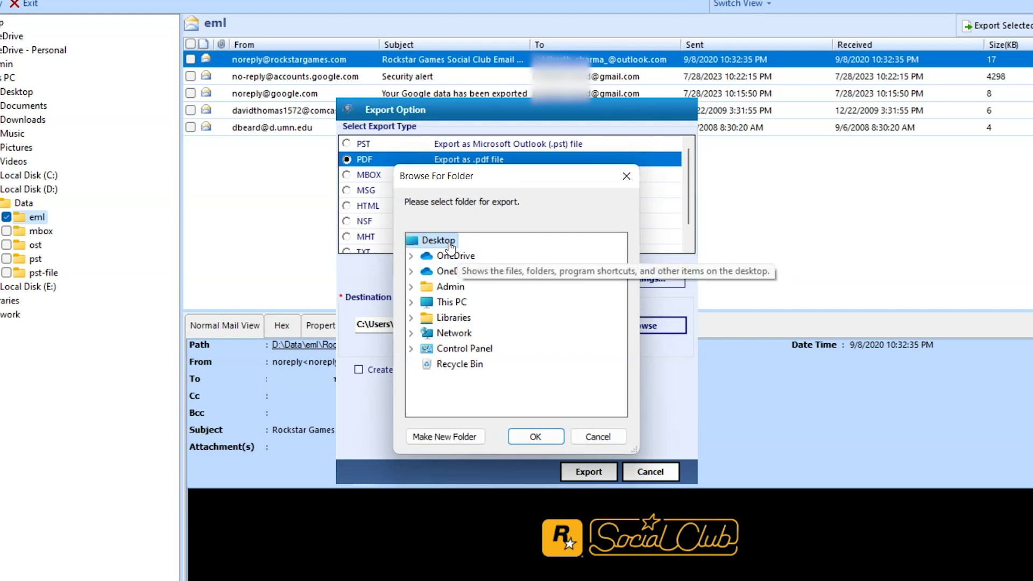
pyautogui.click(517, 437)
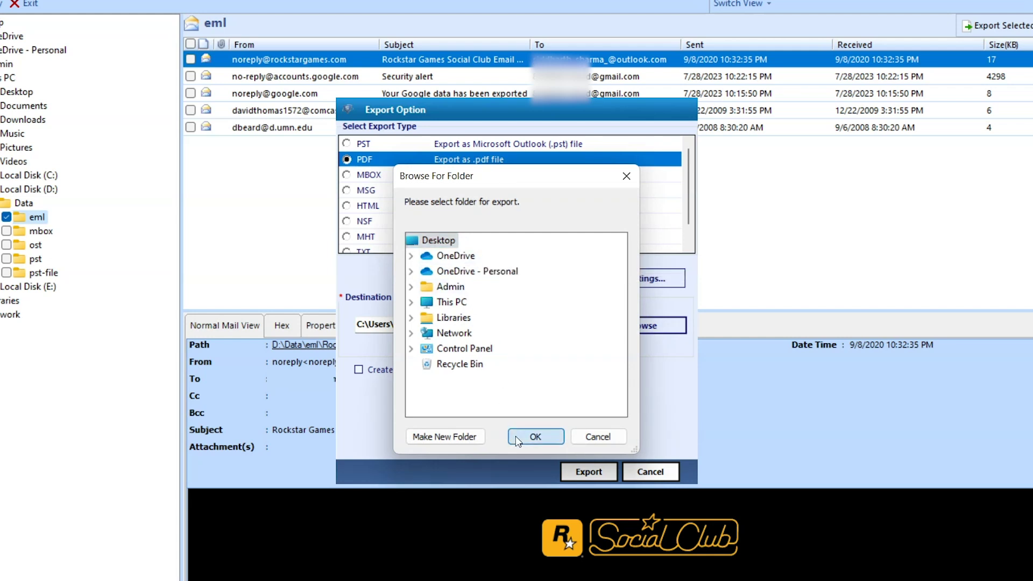
pyautogui.click(359, 369)
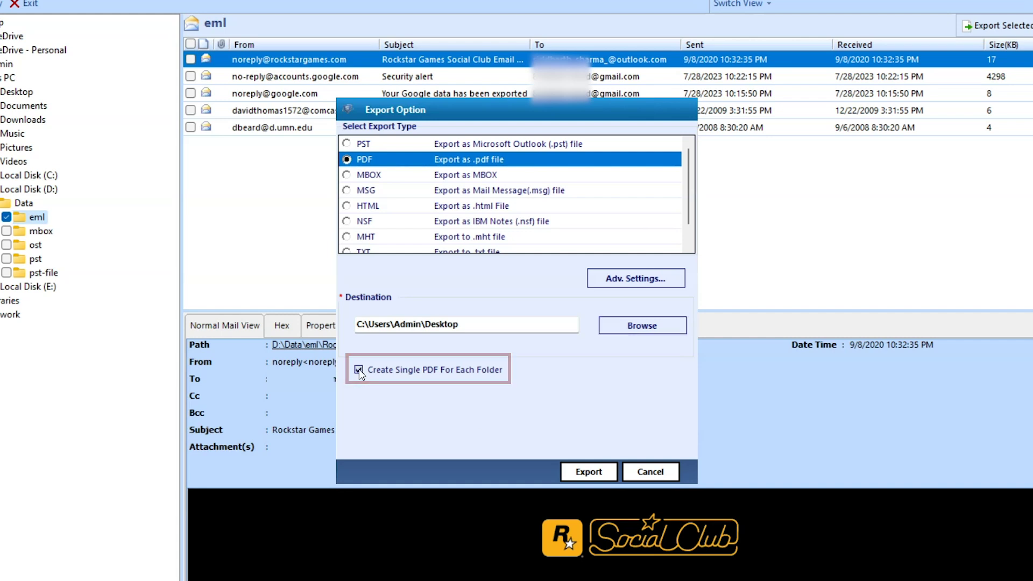
# Step: Run the PDF export of the eml folder and dismiss the completion message
pyautogui.click(584, 471)
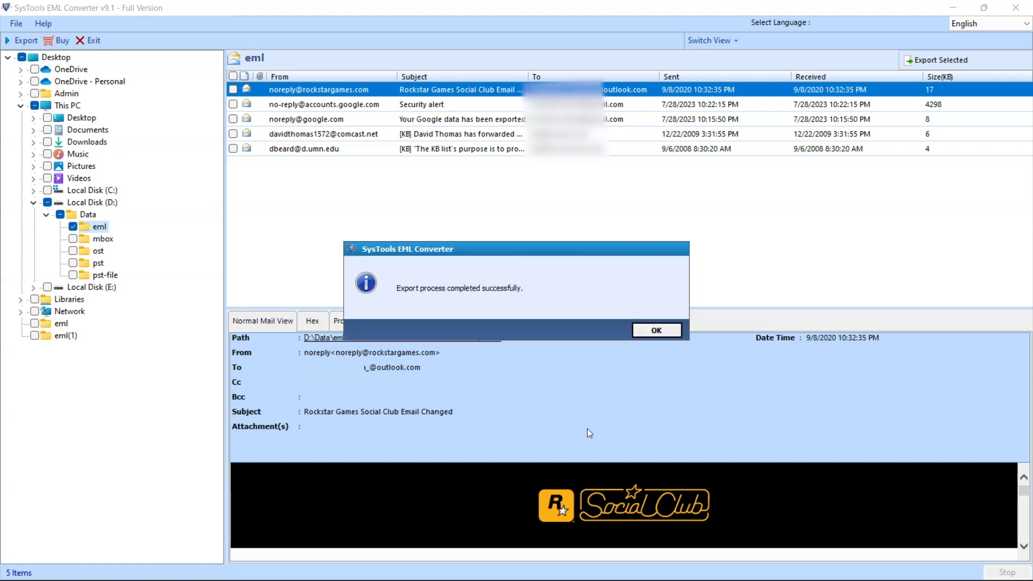
pyautogui.click(651, 331)
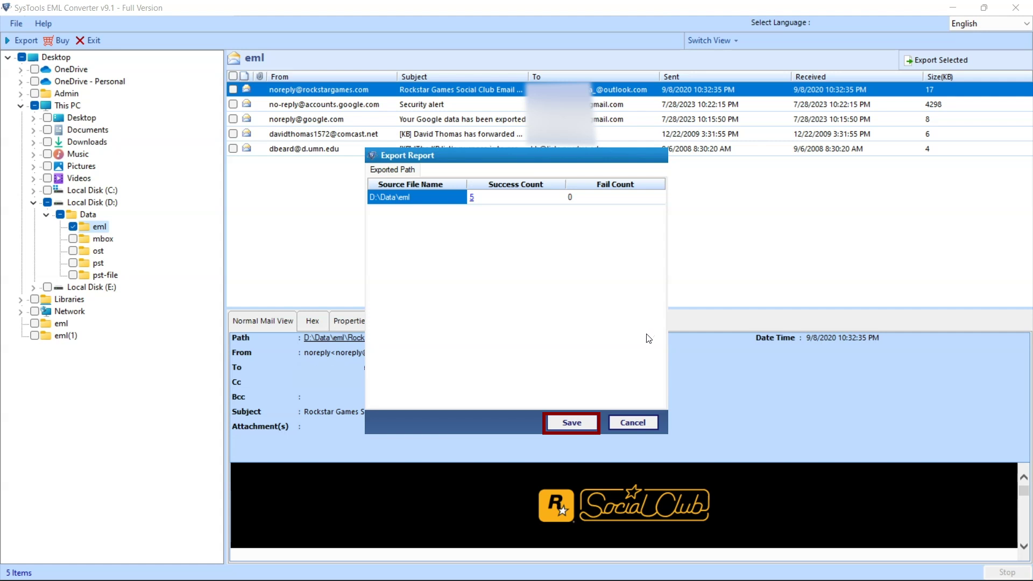
# Step: From the export report, open the saved eml(1) folder on the Desktop and select the PDF about the KB list's purpose
pyautogui.click(472, 198)
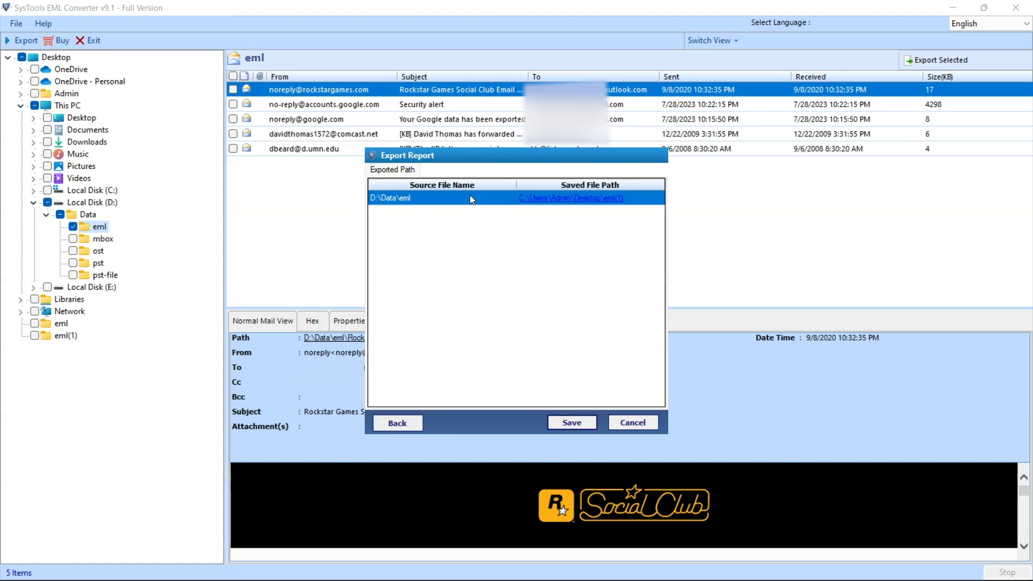
pyautogui.click(558, 199)
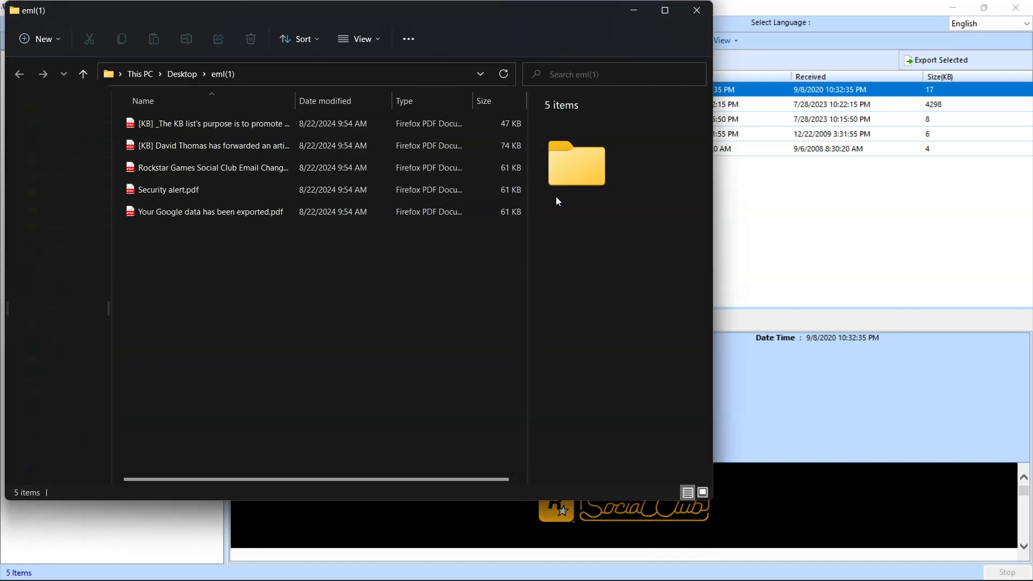
pyautogui.click(188, 124)
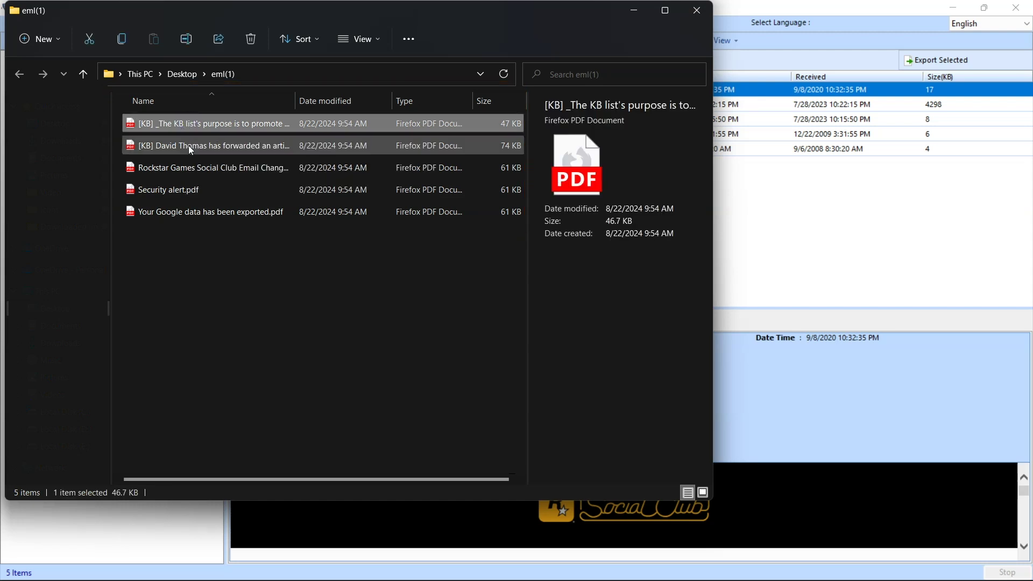